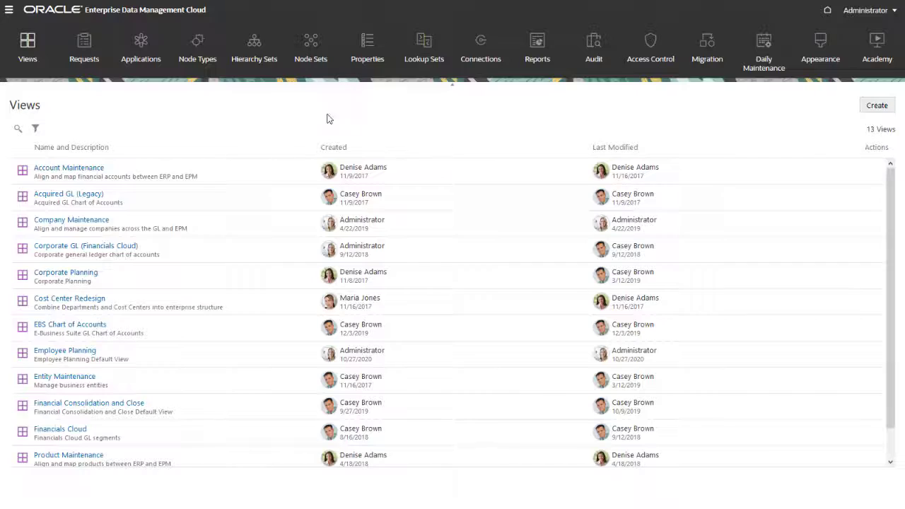
# Step: Check the Employees viewpoint in the Employee Planning view for existing data, and close the view
pyautogui.click(74, 351)
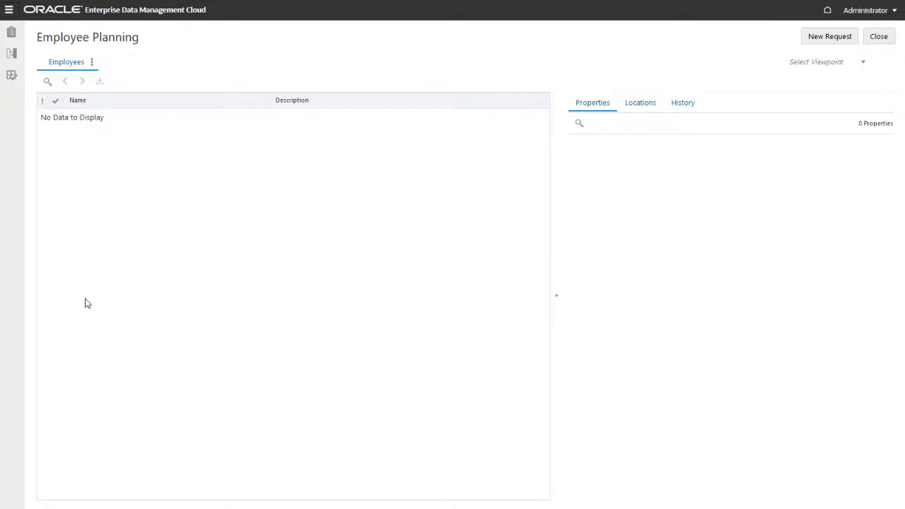
pyautogui.moveTo(69, 63)
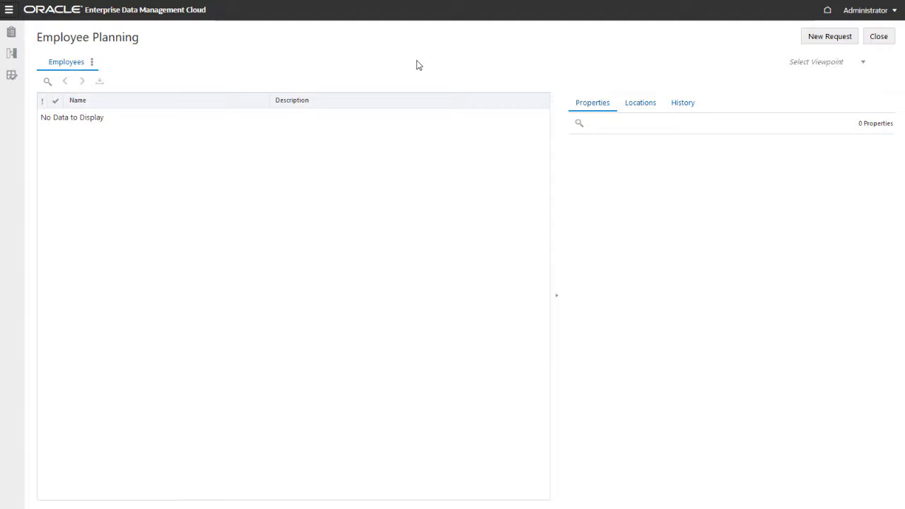
pyautogui.click(871, 41)
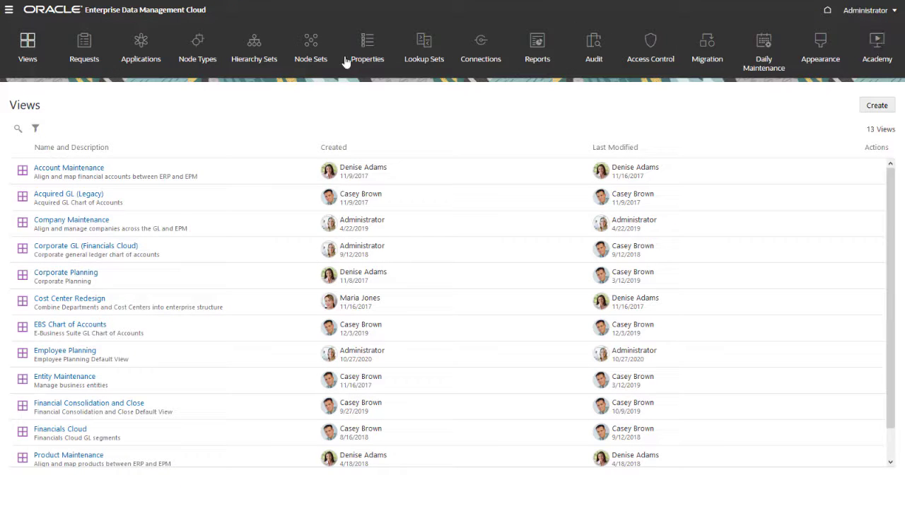
# Step: Open the import configuration for the Employee Planning application
pyautogui.click(141, 45)
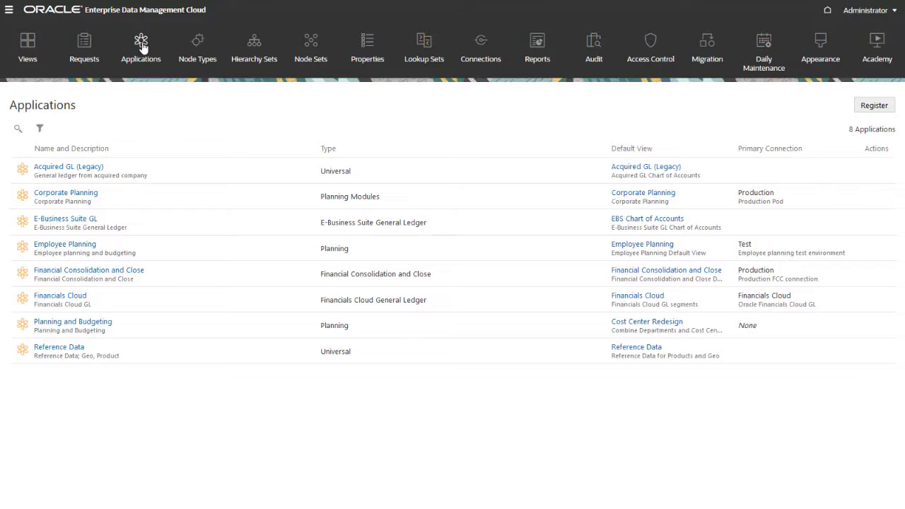
pyautogui.click(876, 250)
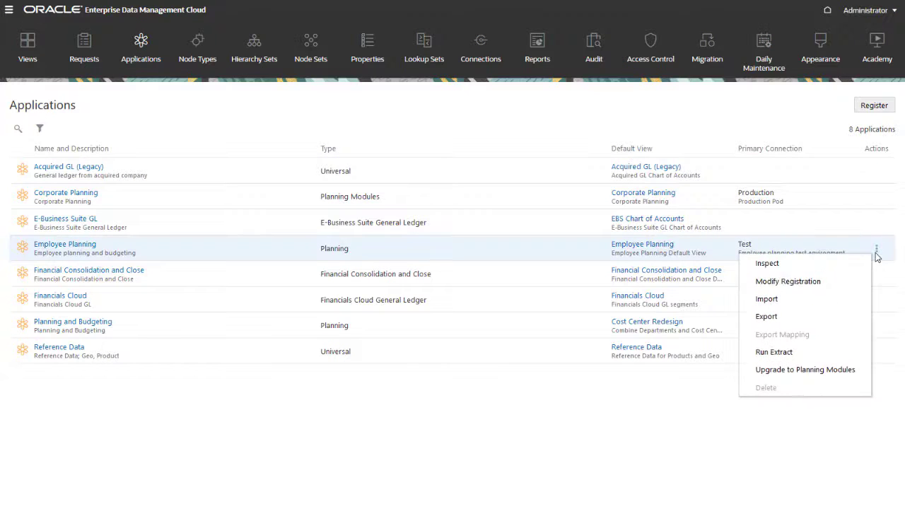
pyautogui.click(823, 302)
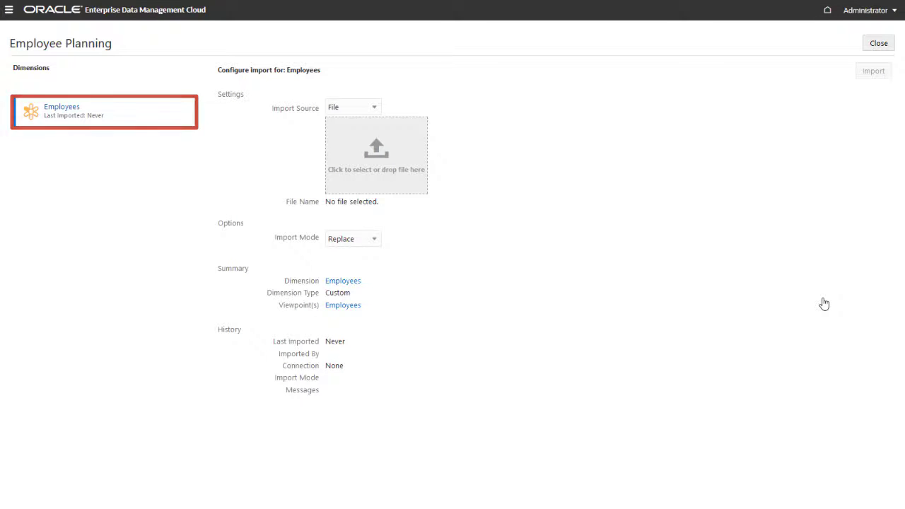
pyautogui.click(376, 108)
pyautogui.click(375, 136)
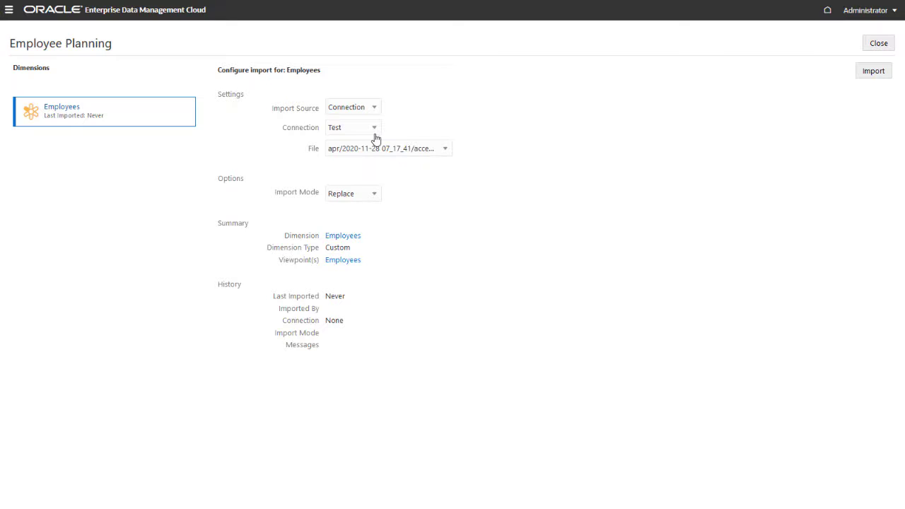
pyautogui.click(377, 108)
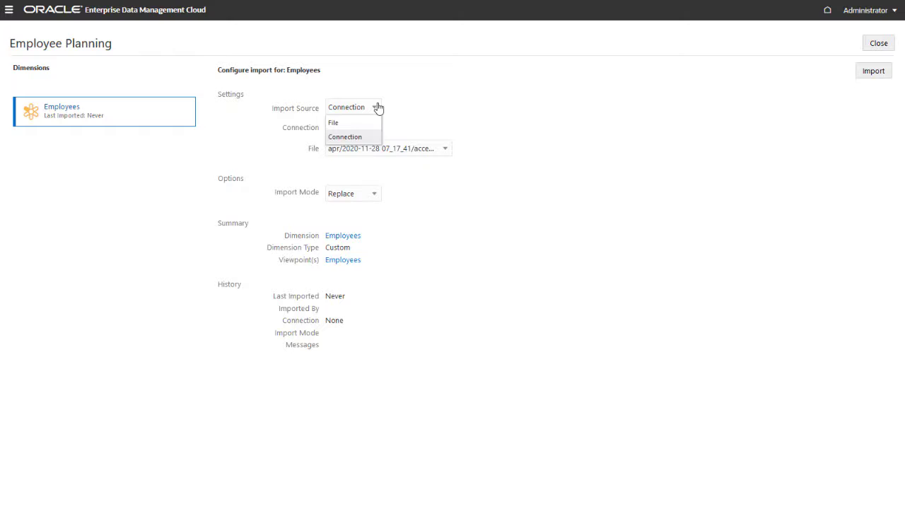
pyautogui.click(353, 123)
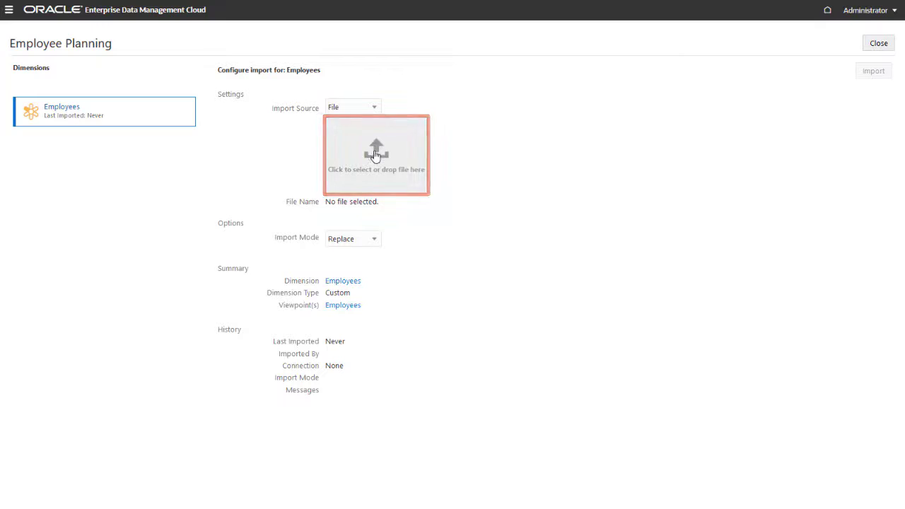
# Step: Import Employees.csv from the edmc folder into the Employees dimension with the import mode set to Reset
pyautogui.click(376, 147)
pyautogui.click(256, 188)
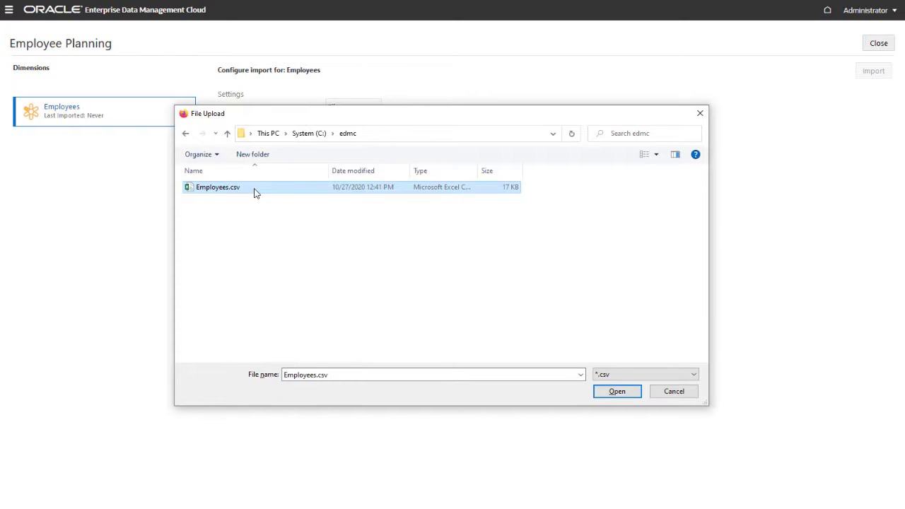
pyautogui.click(602, 393)
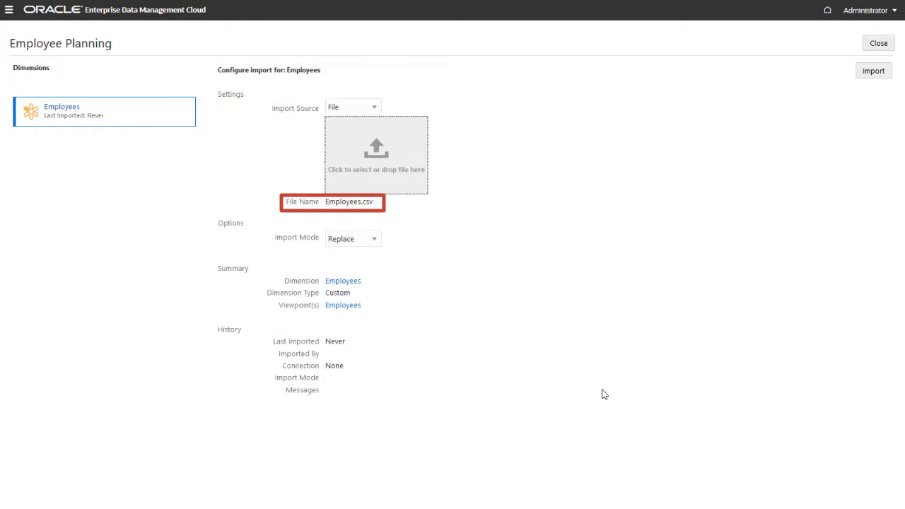
pyautogui.click(374, 241)
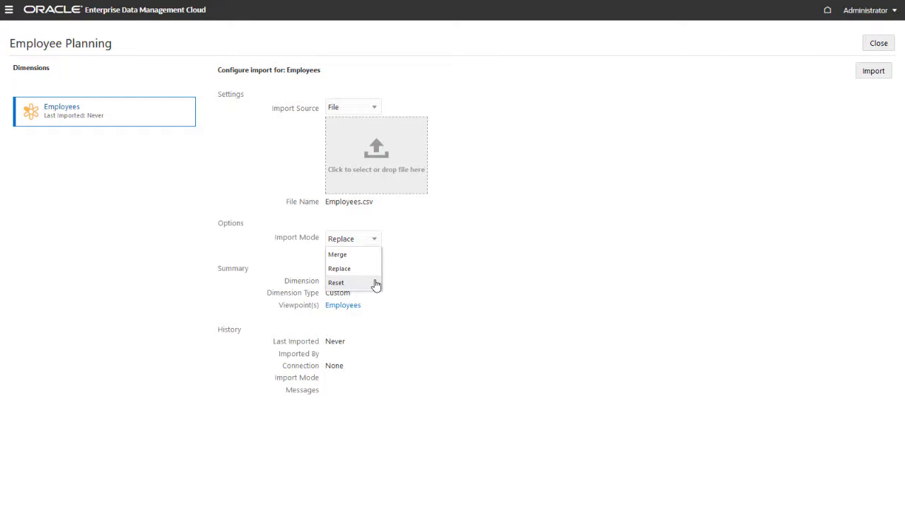
pyautogui.click(340, 282)
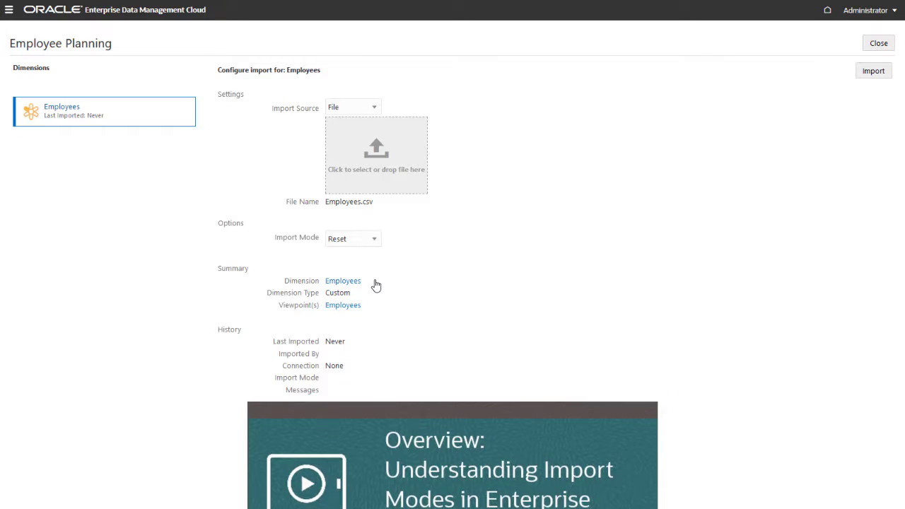
pyautogui.click(867, 75)
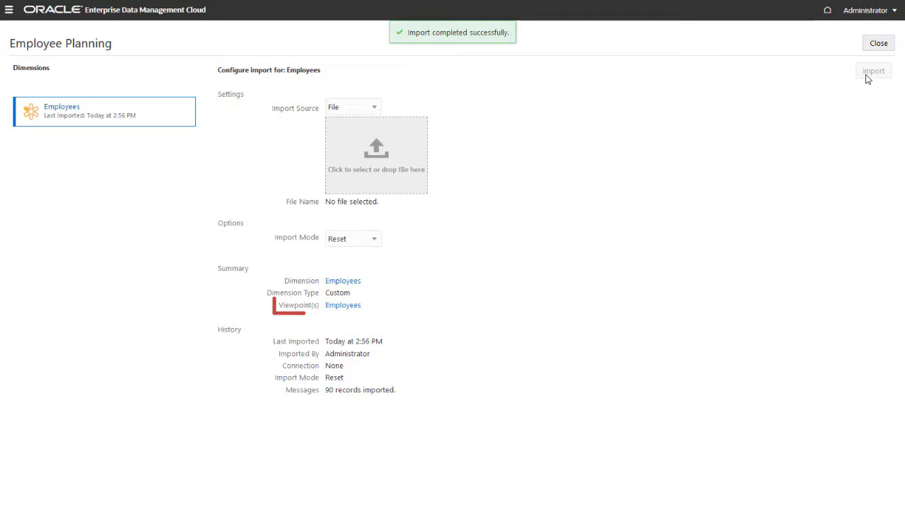
# Step: Open the imported Employees viewpoint, expand its hierarchy through Global Sales and NA Sales to the lowest level, and validate the viewpoint
pyautogui.click(341, 309)
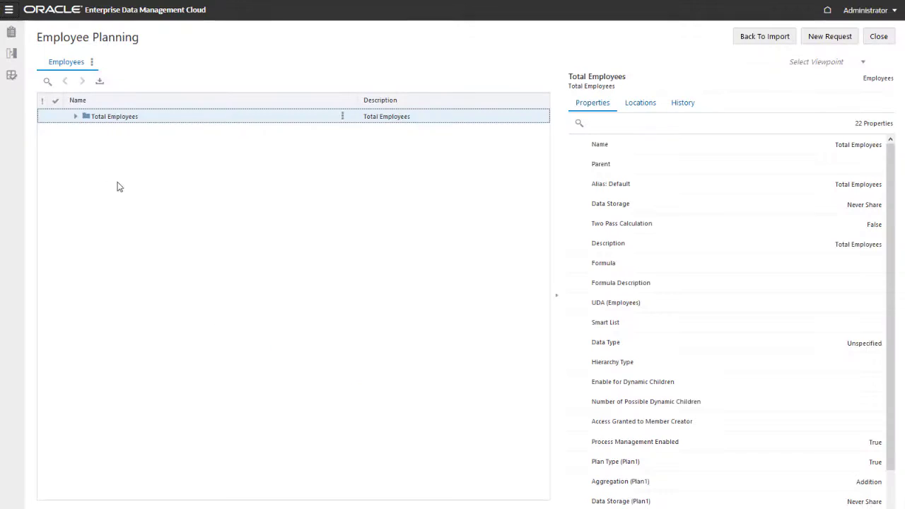
pyautogui.click(76, 117)
pyautogui.click(83, 130)
pyautogui.click(92, 144)
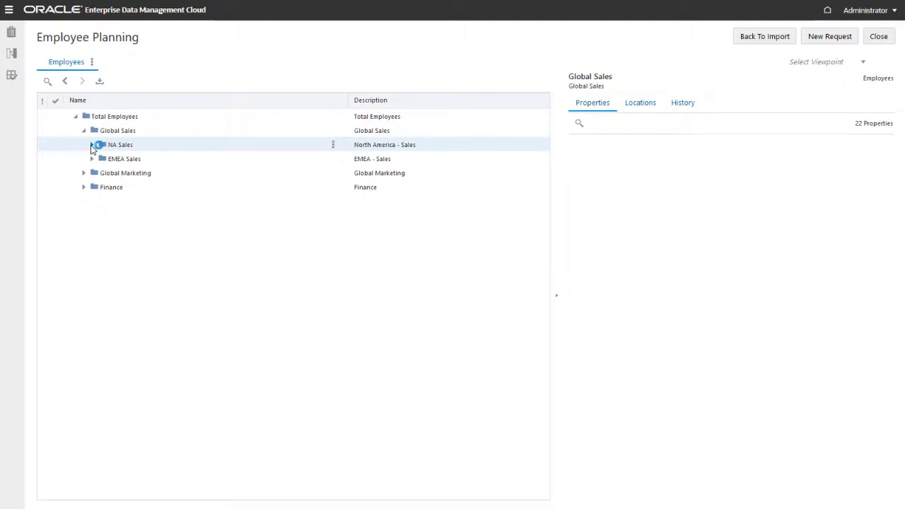
pyautogui.click(100, 160)
pyautogui.click(108, 174)
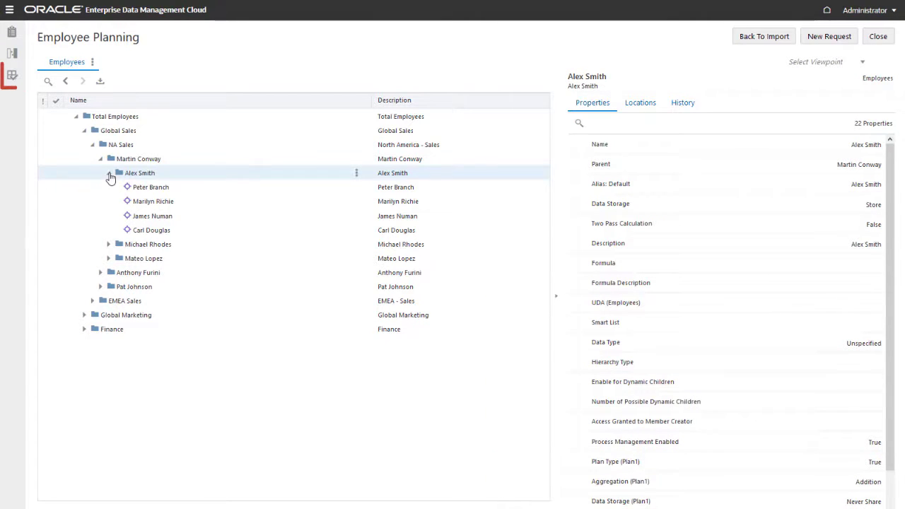
pyautogui.click(13, 77)
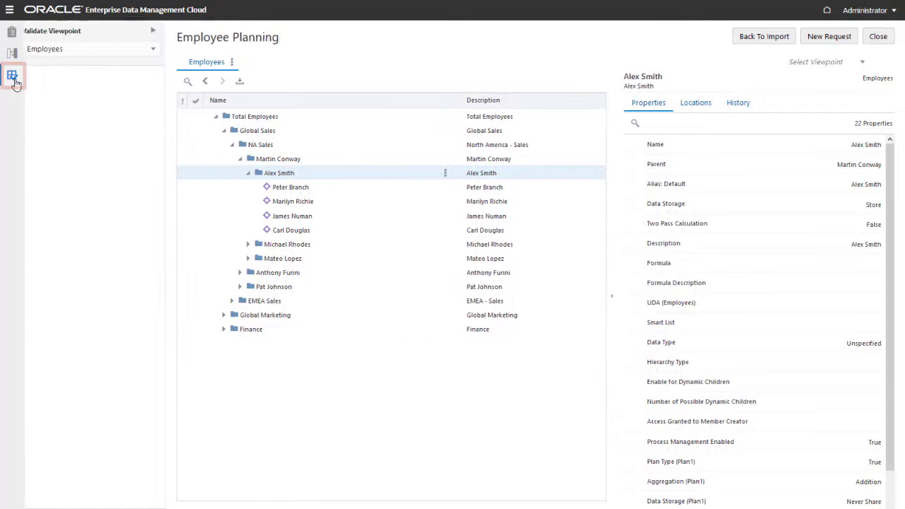
pyautogui.click(158, 33)
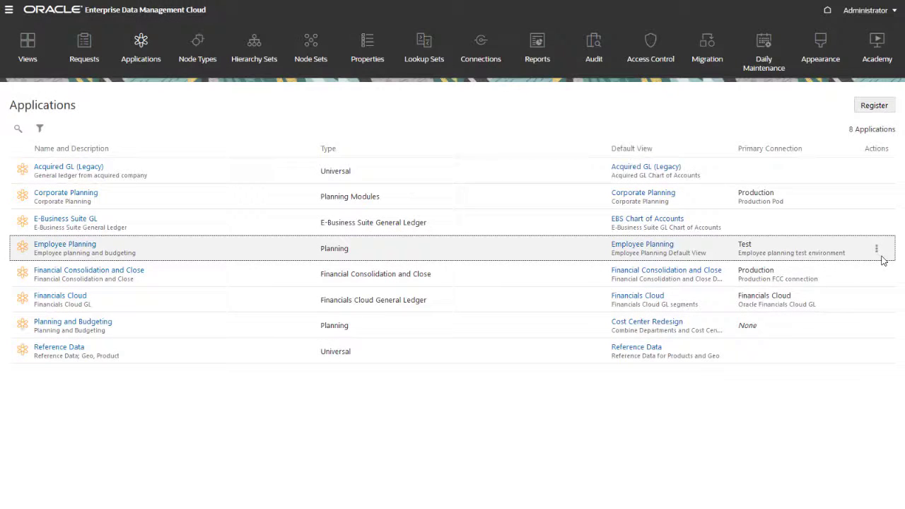
# Step: Export the Employee Planning application's Employees dimension to the file Employee_Planning_Employees_20201222.csv and open it in Excel 2016
pyautogui.click(878, 251)
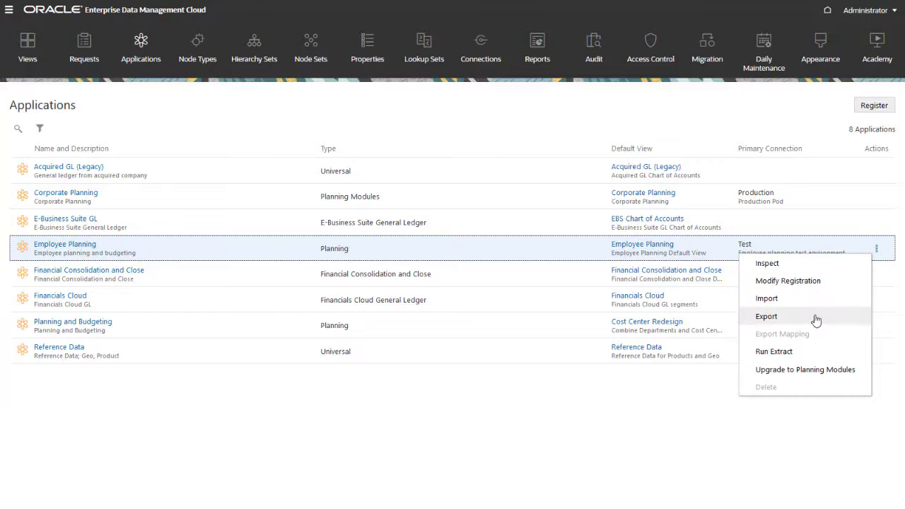
pyautogui.click(816, 321)
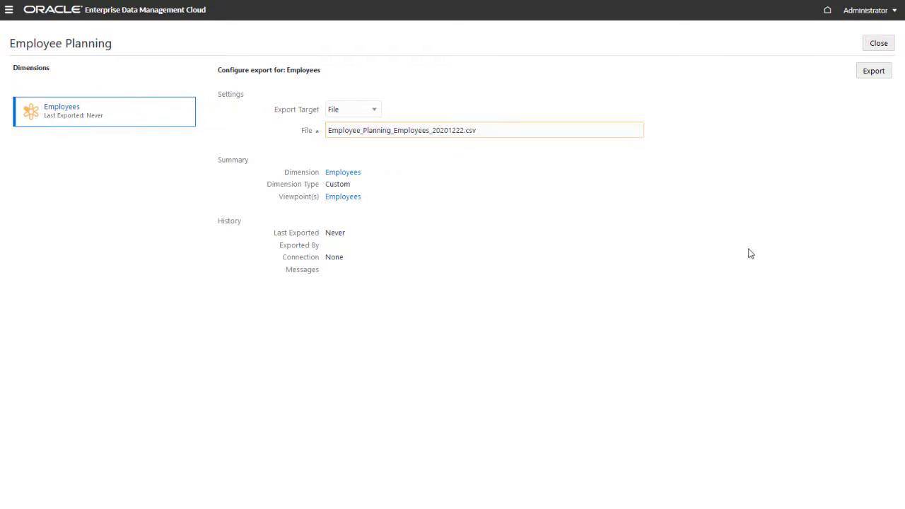
pyautogui.click(375, 111)
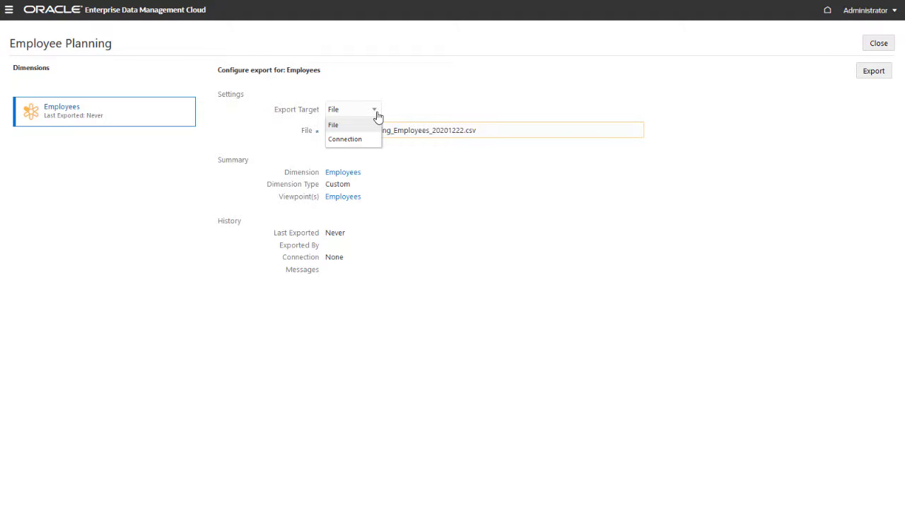
pyautogui.click(375, 128)
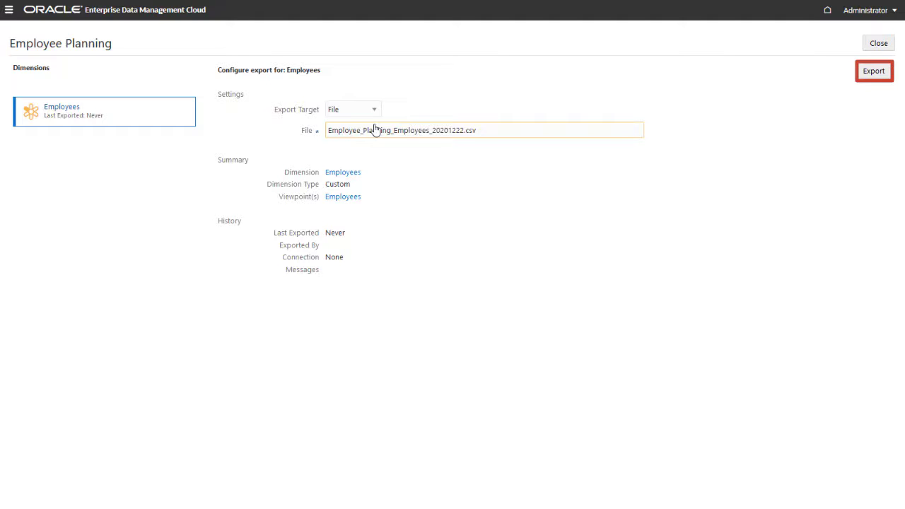
pyautogui.click(866, 71)
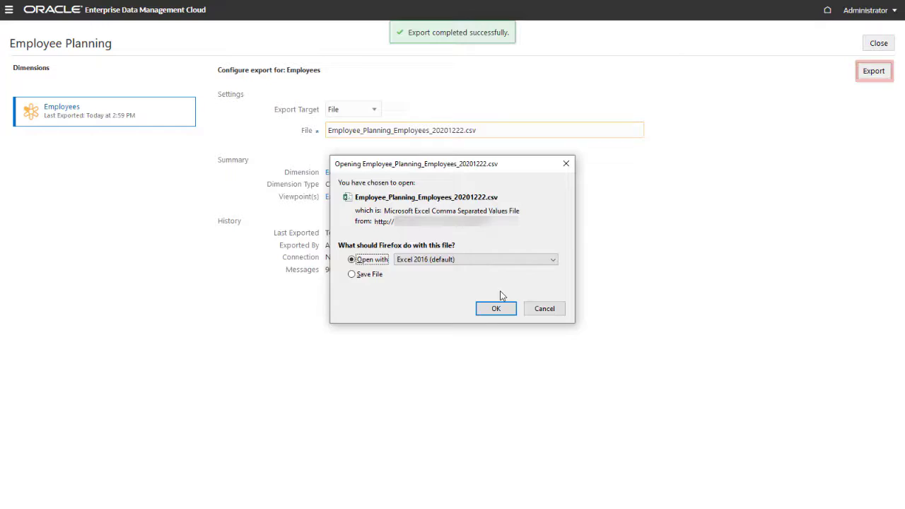
pyautogui.click(494, 308)
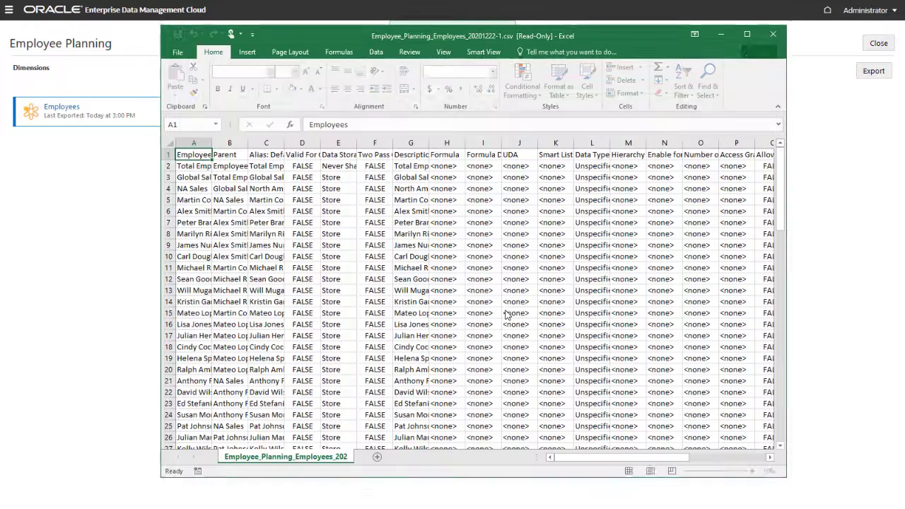
# Step: Auto-fit all columns of the exported employee sheet, minimize Excel and close the Employee Planning export page
pyautogui.click(170, 144)
pyautogui.doubleClick(210, 142)
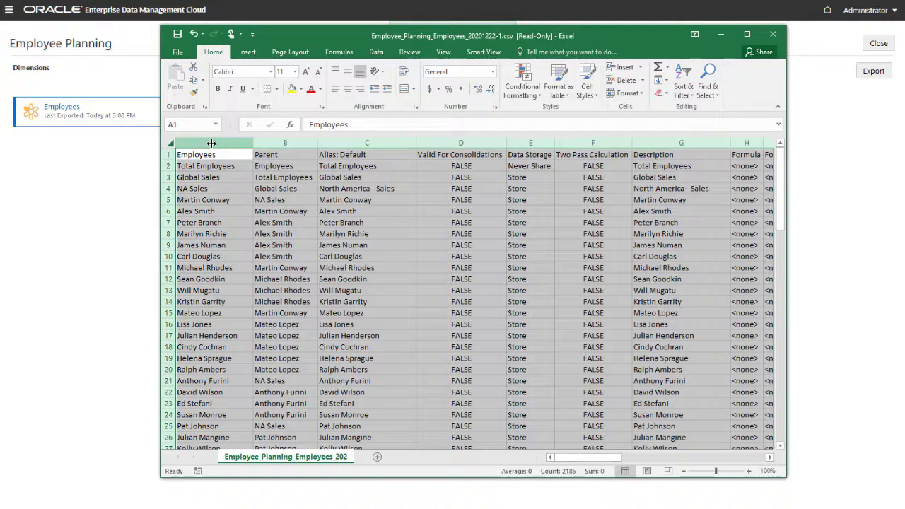
pyautogui.click(242, 156)
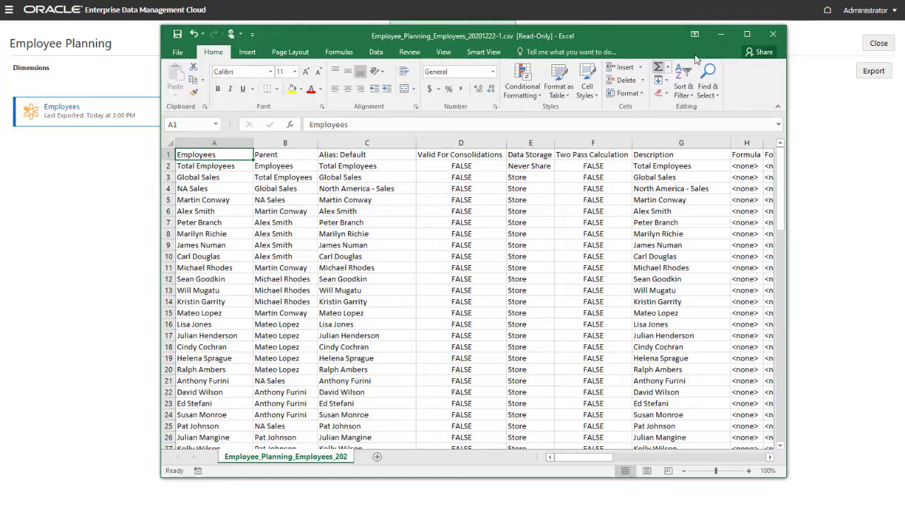
pyautogui.click(729, 37)
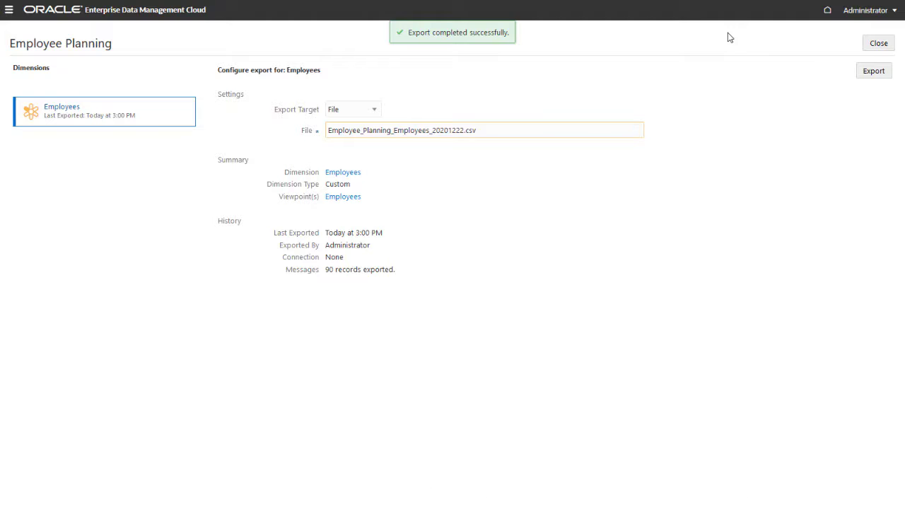
pyautogui.click(876, 45)
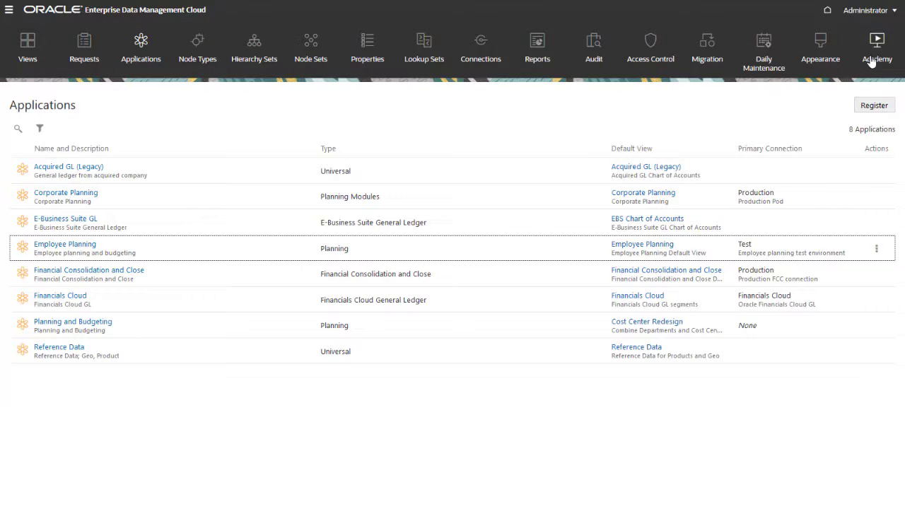
# Step: Open the available actions for the Corporate Planning application
pyautogui.click(876, 198)
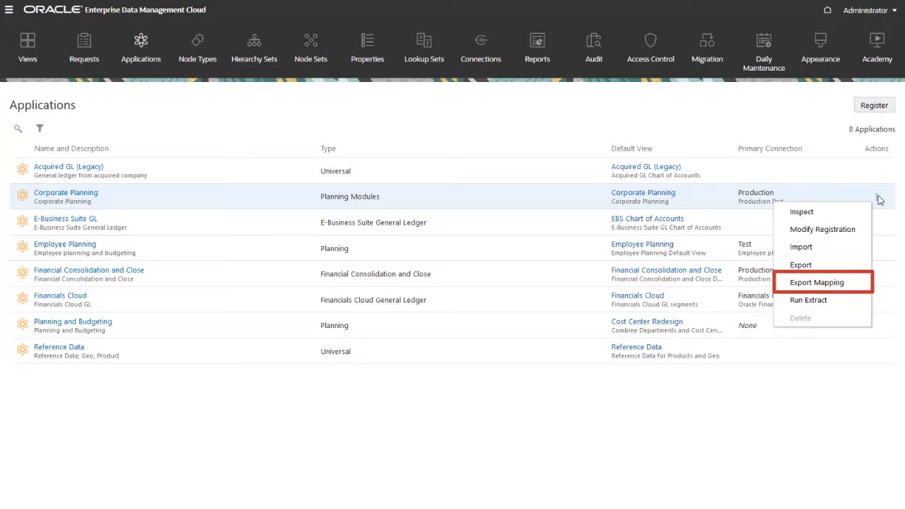